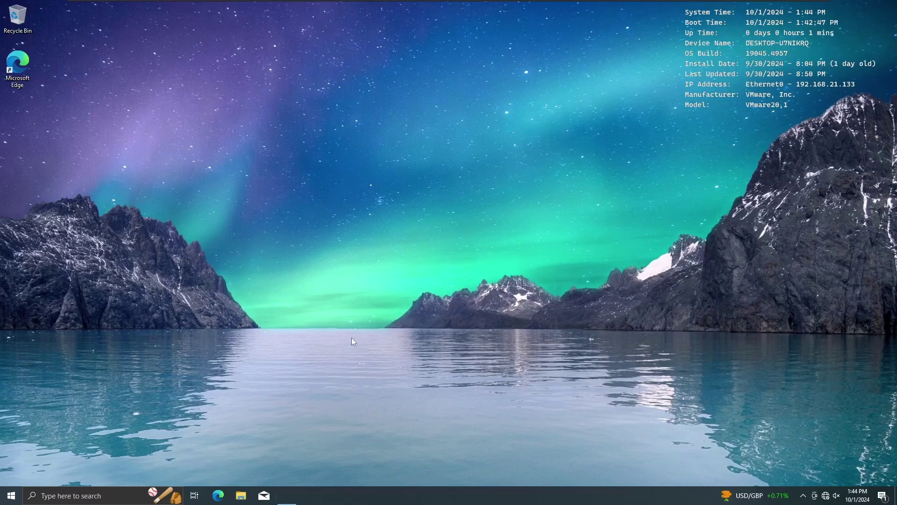
- Check the current Windows version in the About Windows window via winver, then close it
{"action": "key", "text": "super+r"}
{"action": "type", "text": "winver"}
{"action": "key", "text": "Return"}
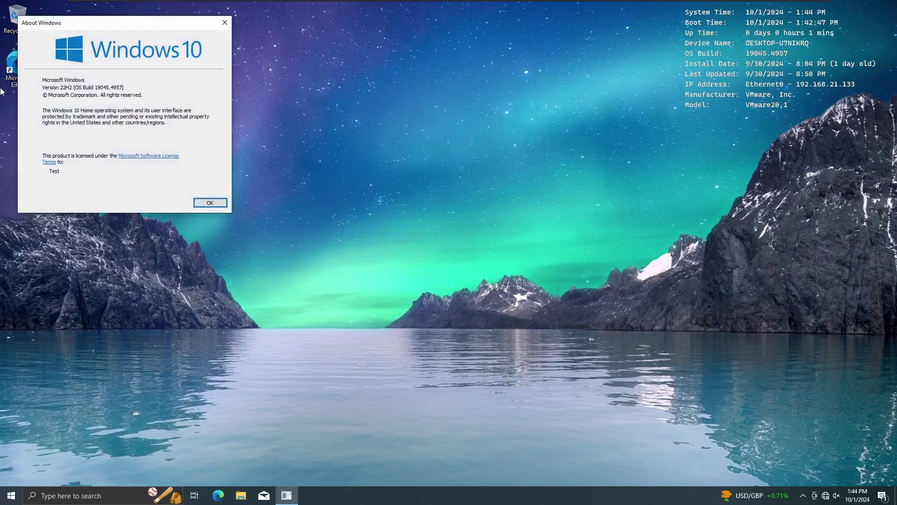
{"action": "left_click_drag", "start_coordinate": [112, 27], "coordinate": [325, 135]}
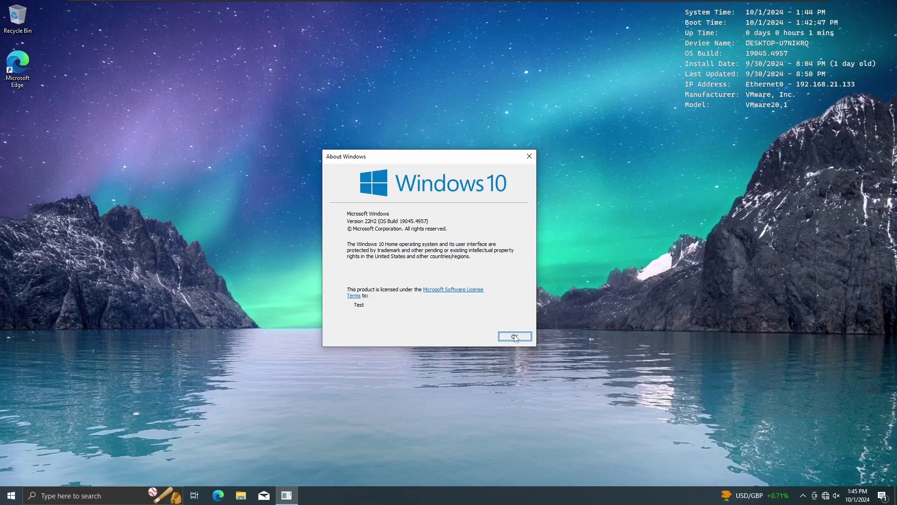
{"action": "left_click", "coordinate": [514, 337]}
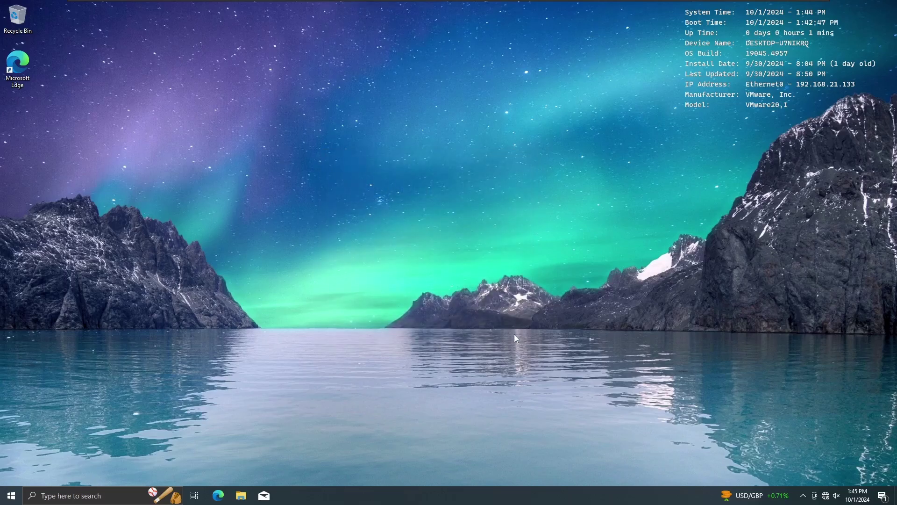
- Enter the Pro product key on the Settings Activation page and submit it
{"action": "key", "text": "super+i"}
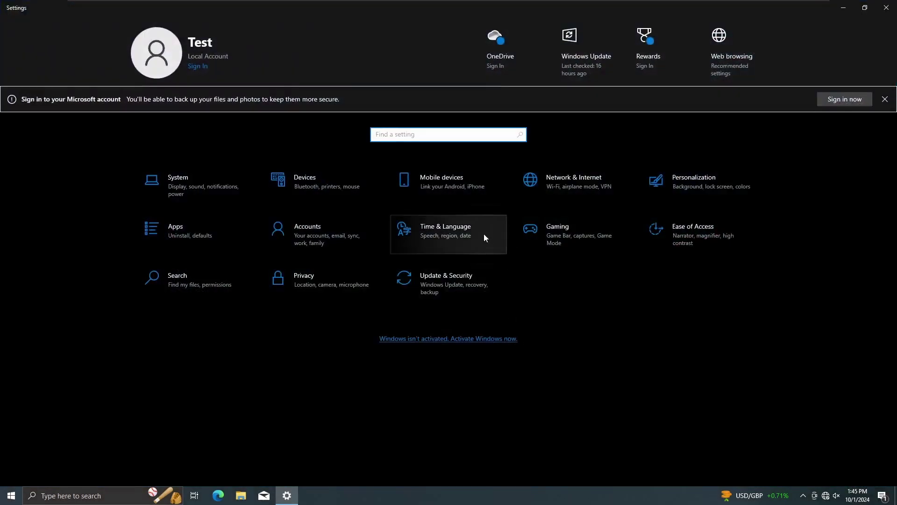
{"action": "left_click", "coordinate": [458, 339]}
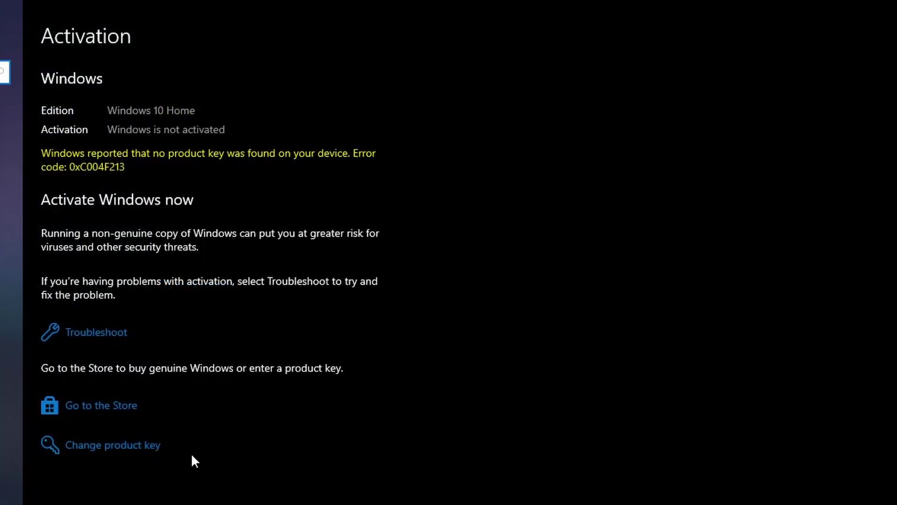
{"action": "left_click", "coordinate": [142, 443]}
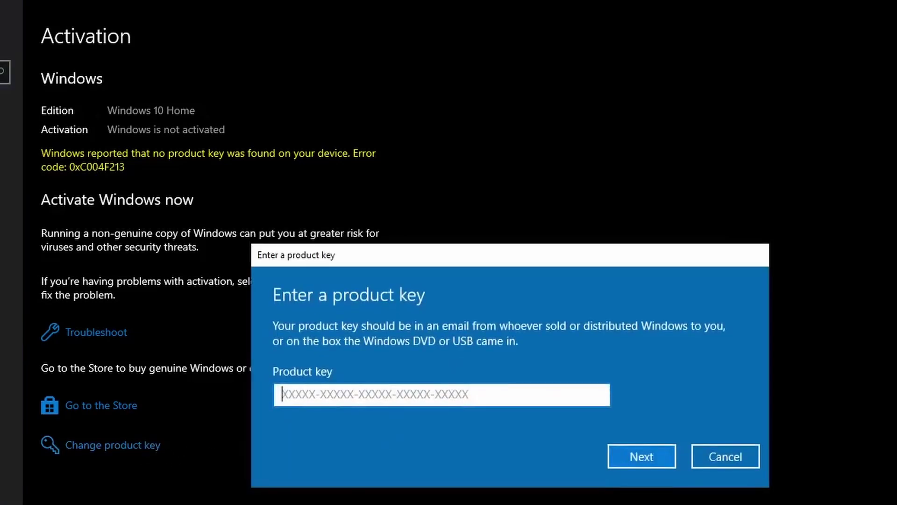
{"action": "key", "text": "ctrl+v"}
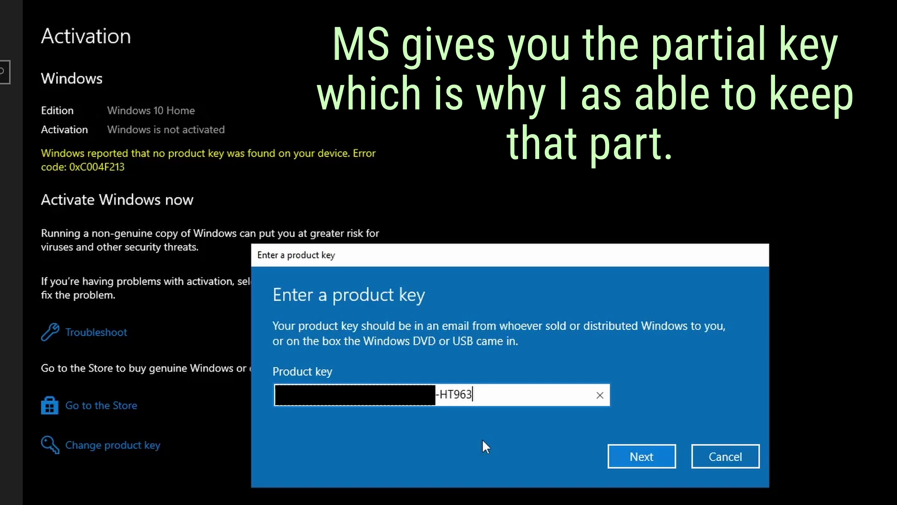
{"action": "left_click", "coordinate": [656, 448]}
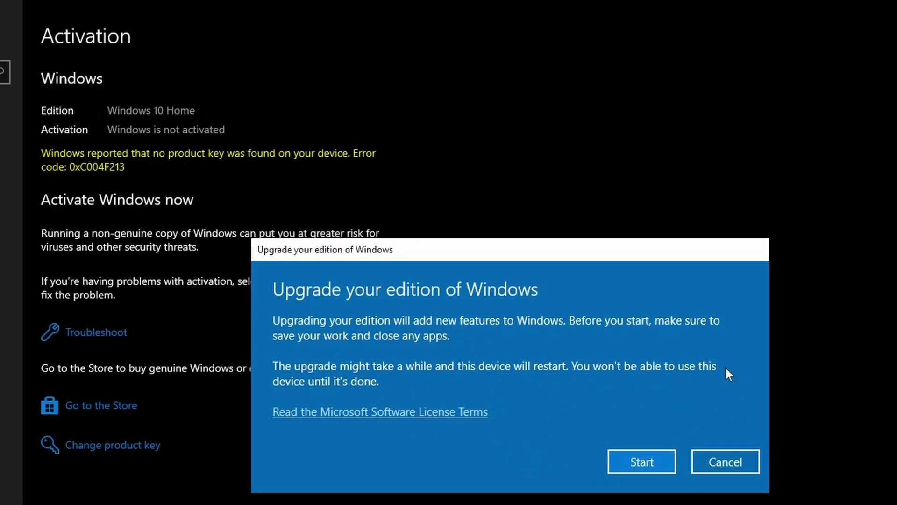
- Start the Windows edition upgrade and let it run through the restart
{"action": "left_click", "coordinate": [628, 467]}
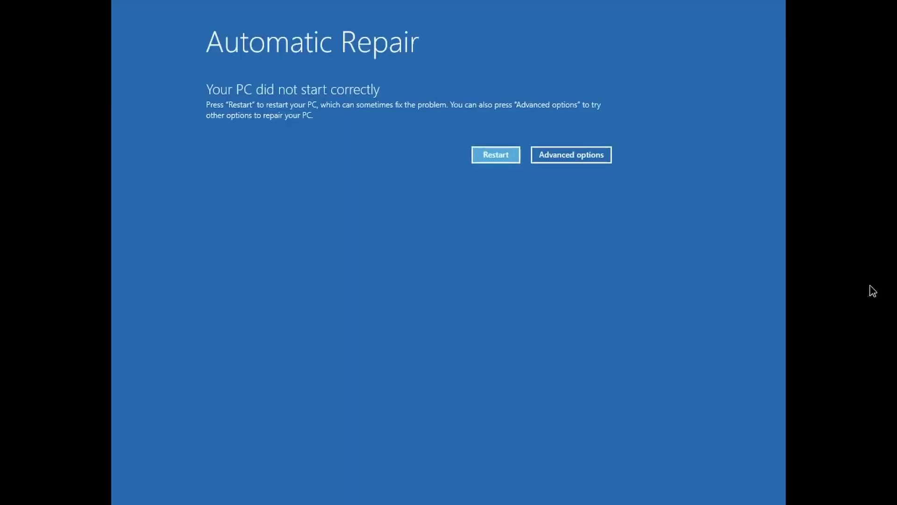
- Launch Startup Repair from the Automatic Repair screen's Advanced options
{"action": "left_click", "coordinate": [542, 154]}
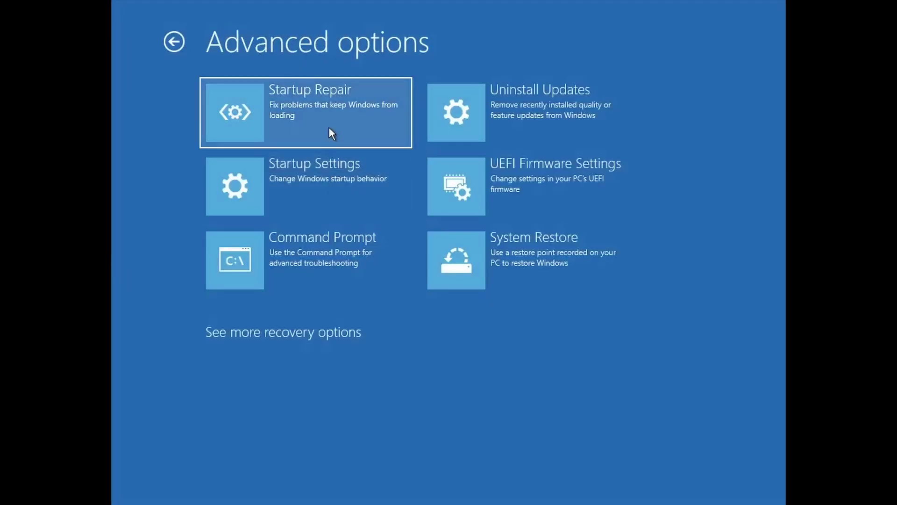
{"action": "left_click", "coordinate": [329, 128]}
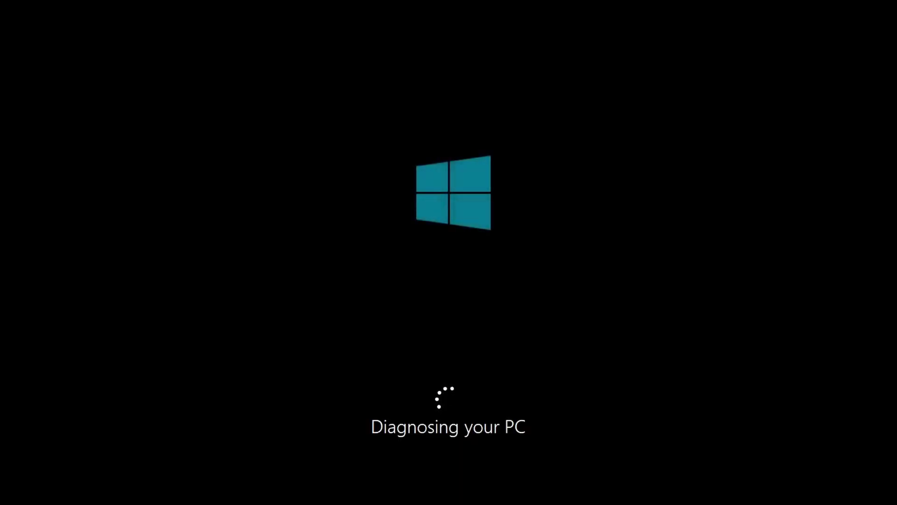
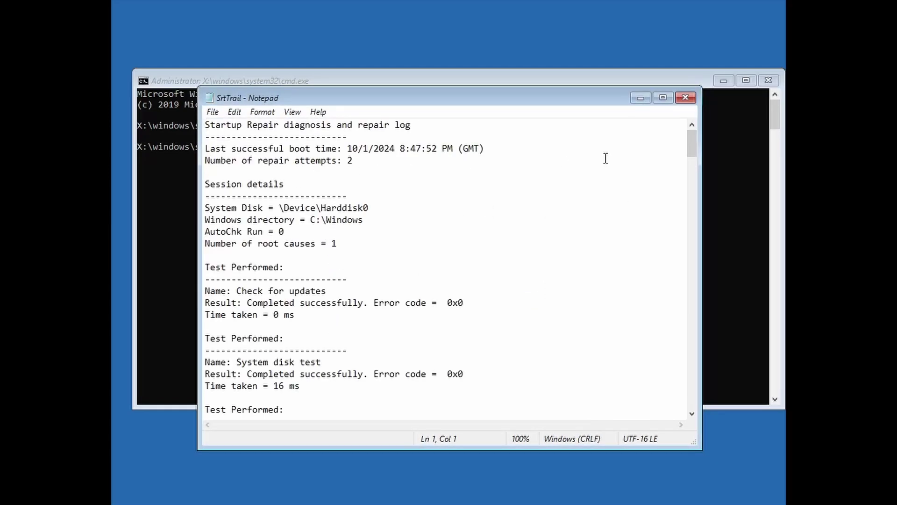
- Scroll SrtTrail.txt to the root-cause entry: Unknown Bugcheck 12a, parameters 0x2, 0x8002, 0x0, 0x0
{"action": "left_click_drag", "start_coordinate": [689, 137], "coordinate": [550, 305]}
{"action": "left_click", "coordinate": [421, 313]}
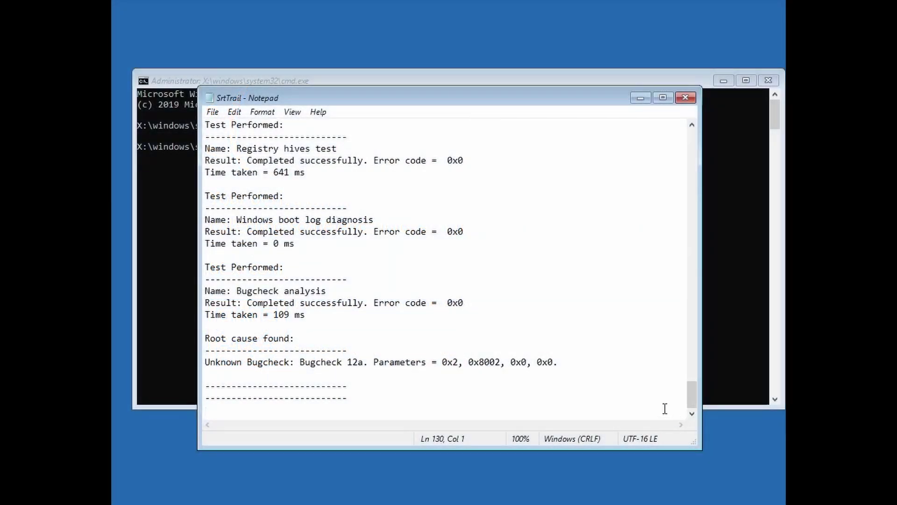
{"action": "left_click", "coordinate": [475, 383]}
- Close the Startup Repair log in Notepad and the recovery command window
{"action": "left_click", "coordinate": [686, 98]}
{"action": "left_click", "coordinate": [769, 80]}
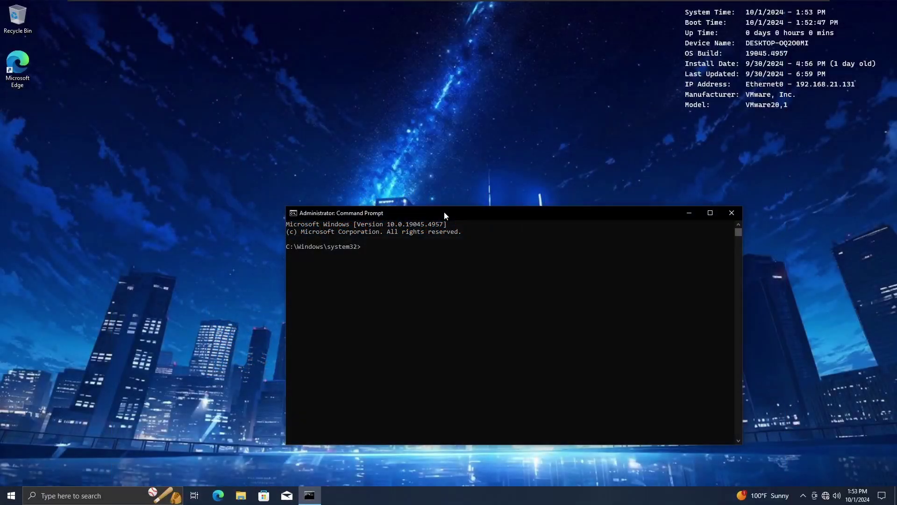
- Run winver to confirm Windows 10 Pro 22H2 build 19045.4957
{"action": "type", "text": "winver"}
{"action": "key", "text": "Return"}
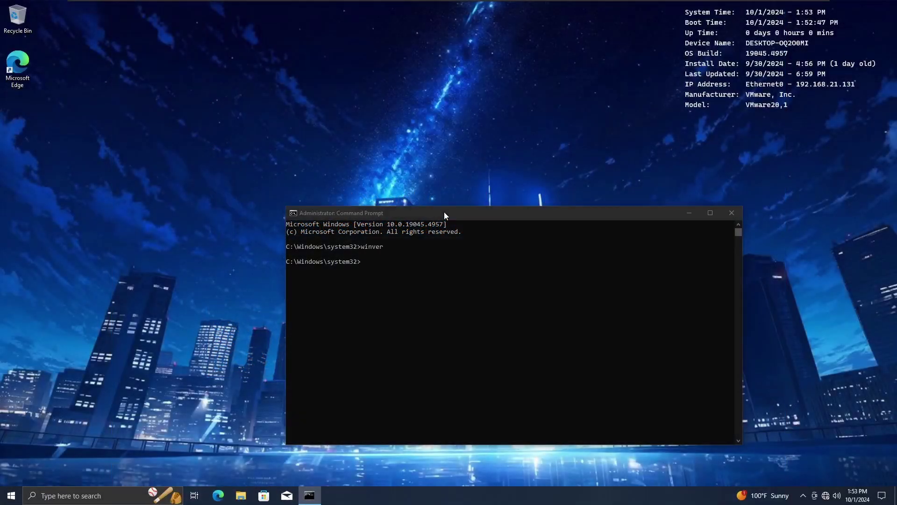
{"action": "left_click_drag", "start_coordinate": [186, 26], "coordinate": [682, 243]}
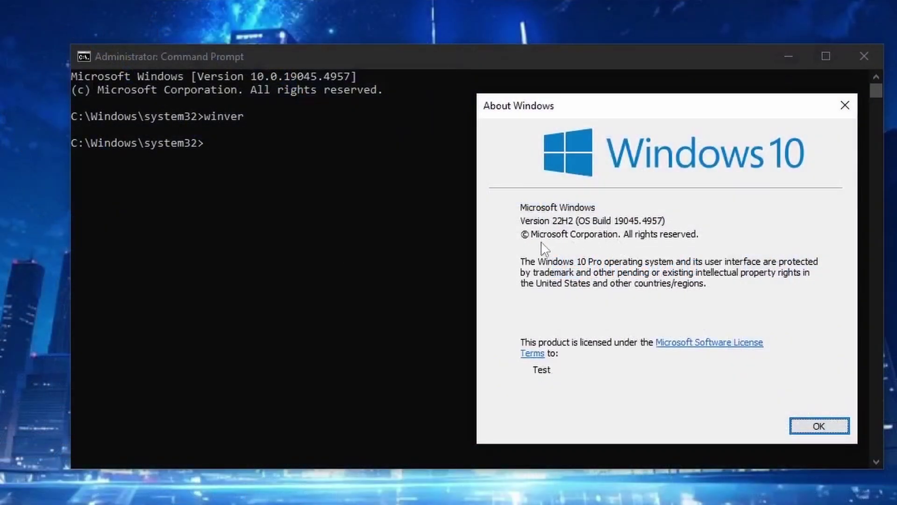
{"action": "left_click", "coordinate": [845, 105]}
- Run slmgr /dli to view the RETAIL license details: Notification status, reason 0xC004F034
{"action": "left_click_drag", "start_coordinate": [401, 62], "coordinate": [375, 61]}
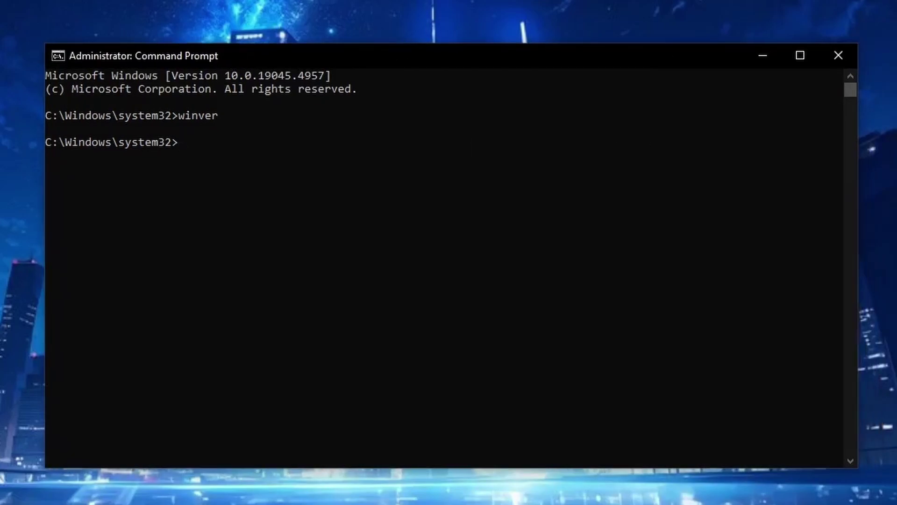
{"action": "type", "text": "slmgr /dli"}
{"action": "key", "text": "Return"}
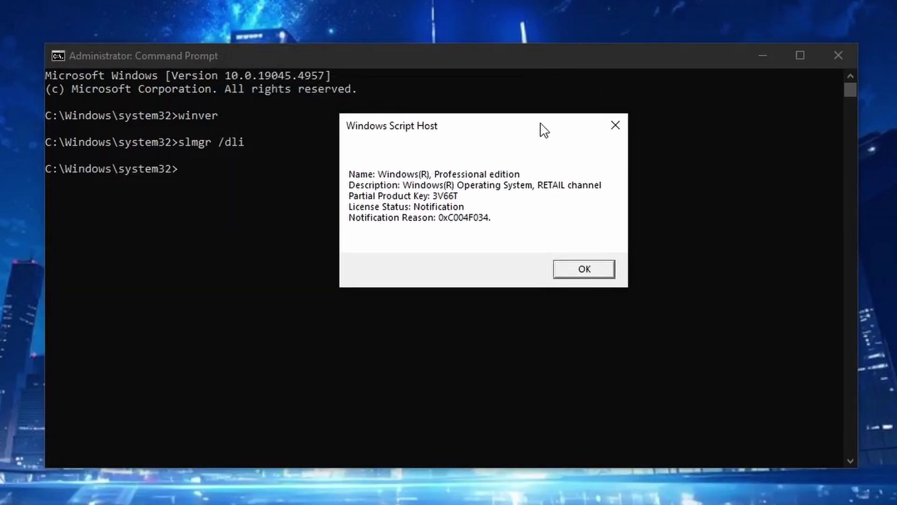
{"action": "left_click_drag", "start_coordinate": [545, 131], "coordinate": [546, 144]}
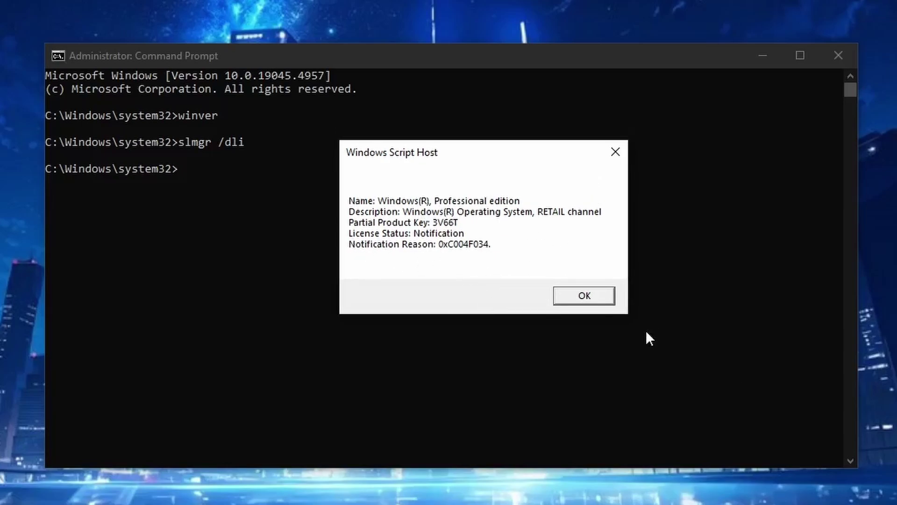
{"action": "left_click", "coordinate": [579, 286]}
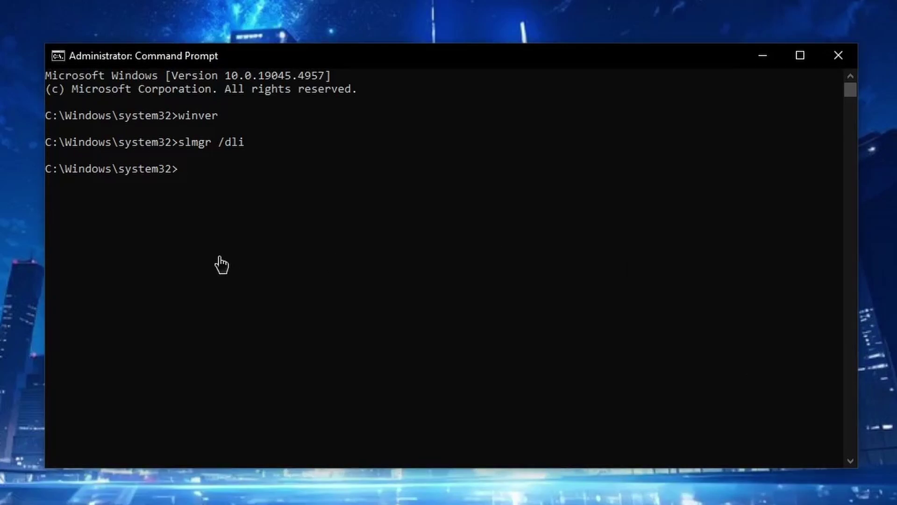
- Install the new Pro product key with slmgr /ipk and acknowledge the success message
{"action": "type", "text": "slmgr /i"}
{"action": "type", "text": "p"}
{"action": "key", "text": "BackSpace"}
{"action": "type", "text": "pk"}
{"action": "key", "text": "ctrl+v"}
{"action": "key", "text": "Return"}
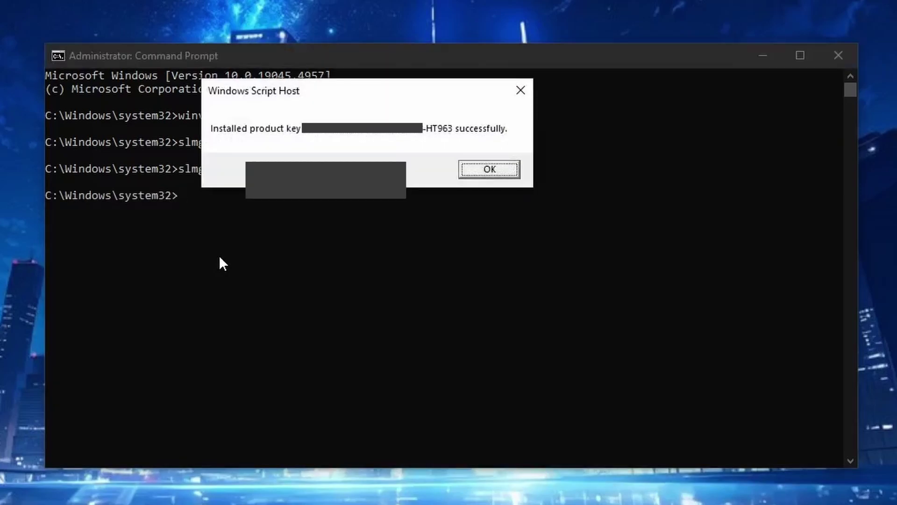
{"action": "key", "text": "Return"}
- Recheck with slmgr /dli: the new key is listed, still in Notification status
{"action": "type", "text": "slmgr /dli"}
{"action": "key", "text": "Return"}
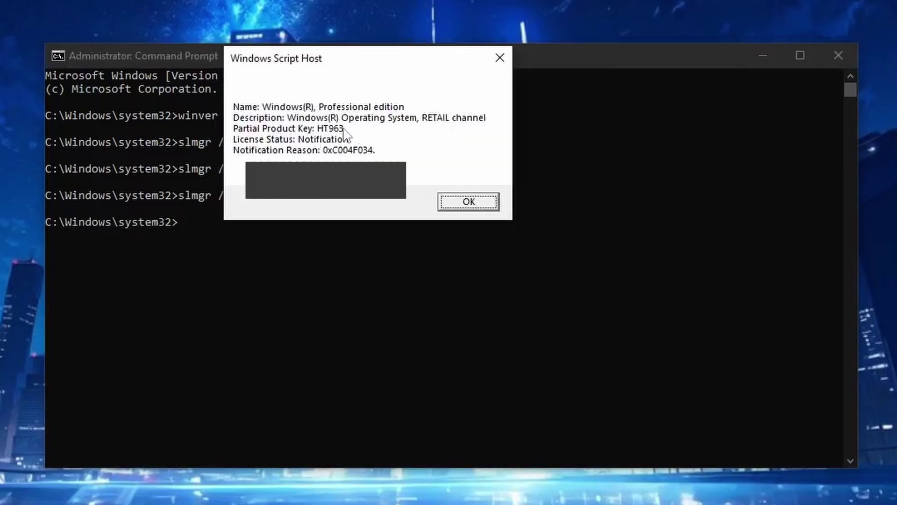
{"action": "left_click_drag", "start_coordinate": [398, 67], "coordinate": [625, 183]}
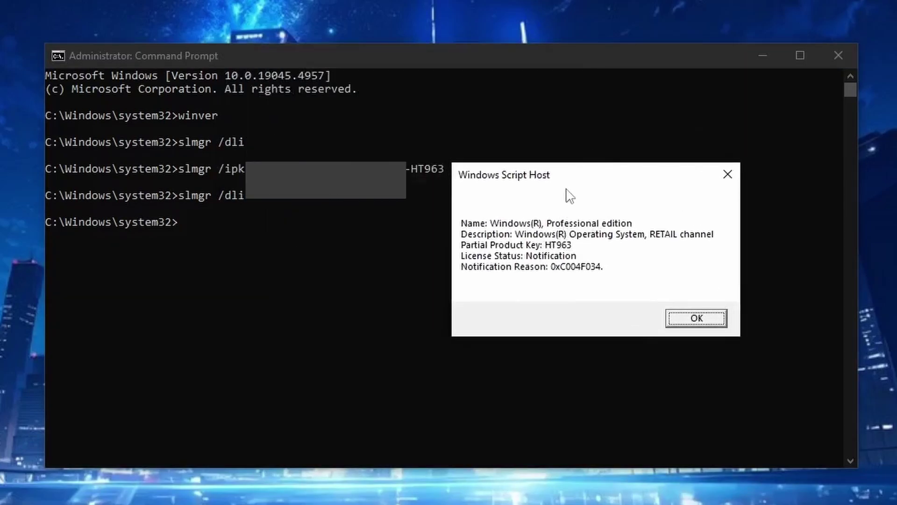
{"action": "left_click_drag", "start_coordinate": [540, 186], "coordinate": [475, 202]}
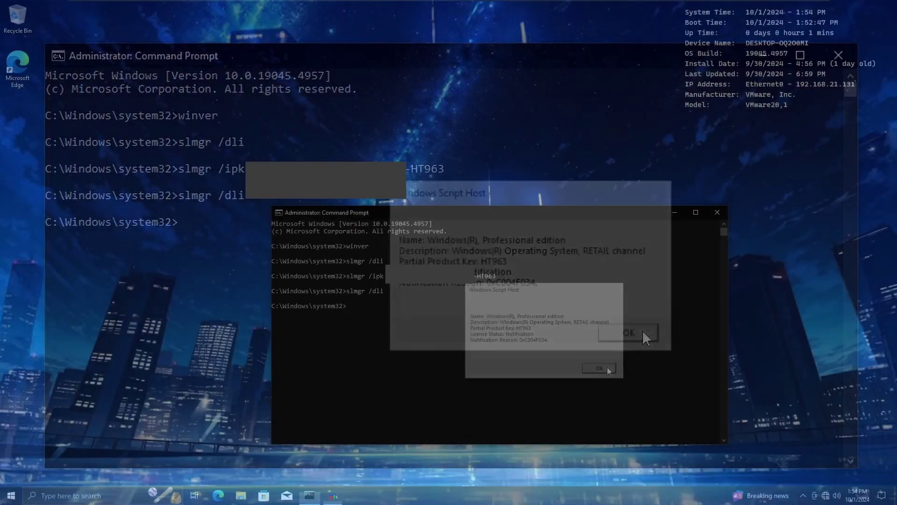
{"action": "left_click", "coordinate": [646, 336]}
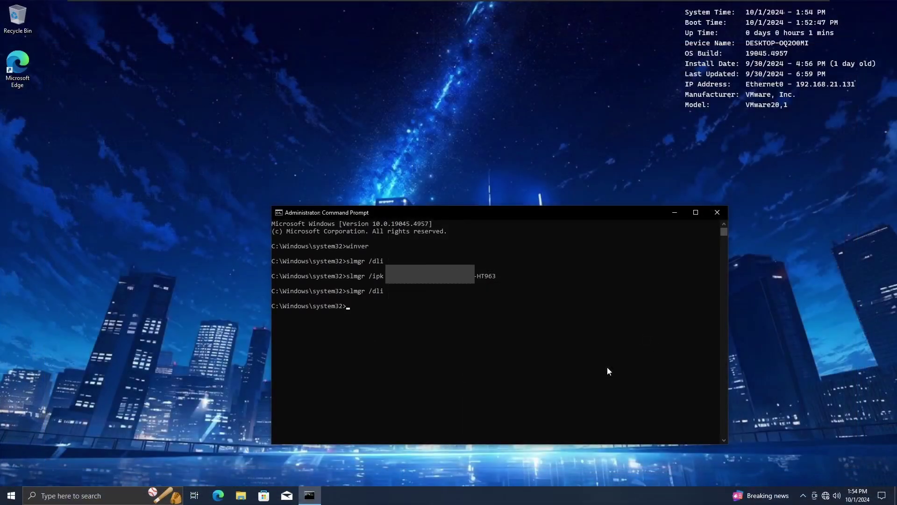
- Check the Activation page in Settings (not activated, error 0xC004F012), then close Settings
{"action": "key", "text": "super+i"}
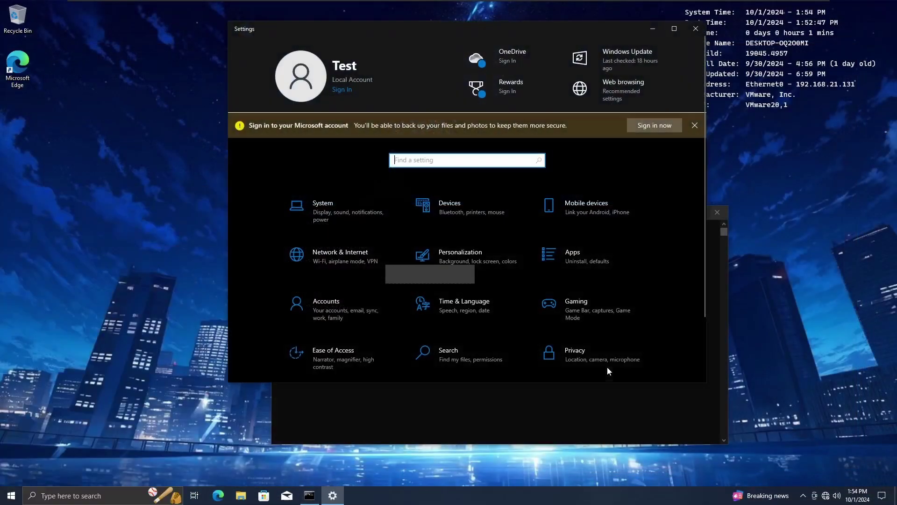
{"action": "left_click", "coordinate": [468, 368]}
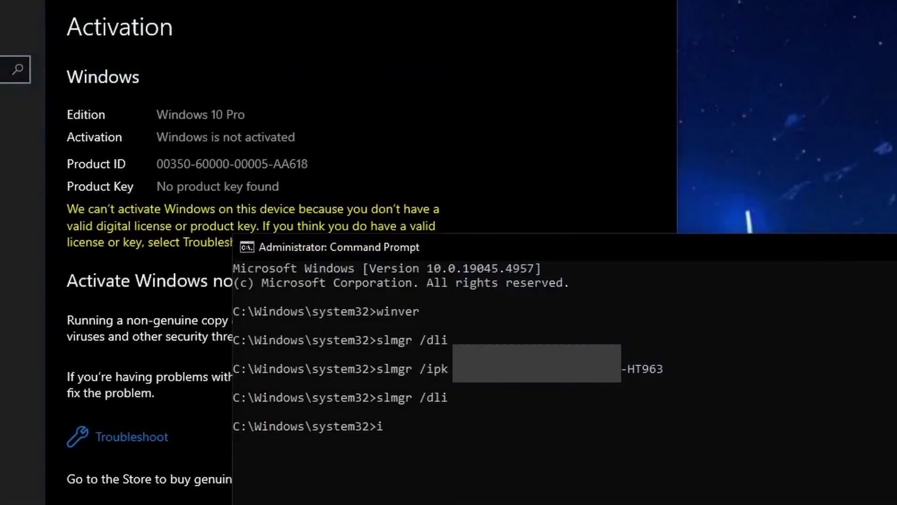
{"action": "key", "text": "Up"}
{"action": "key", "text": "Return"}
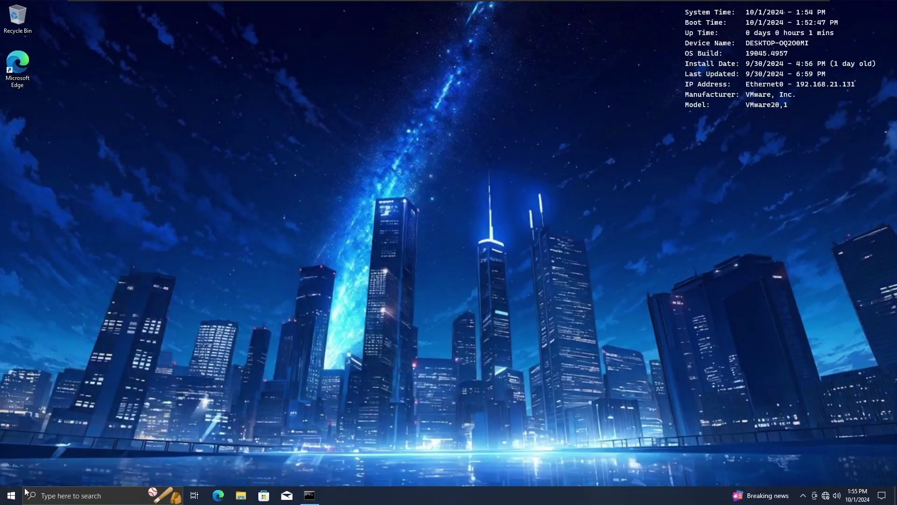
- Restart Windows 10 from the Start menu's power options
{"action": "left_click", "coordinate": [11, 495]}
{"action": "left_click", "coordinate": [12, 475]}
{"action": "left_click", "coordinate": [41, 452]}
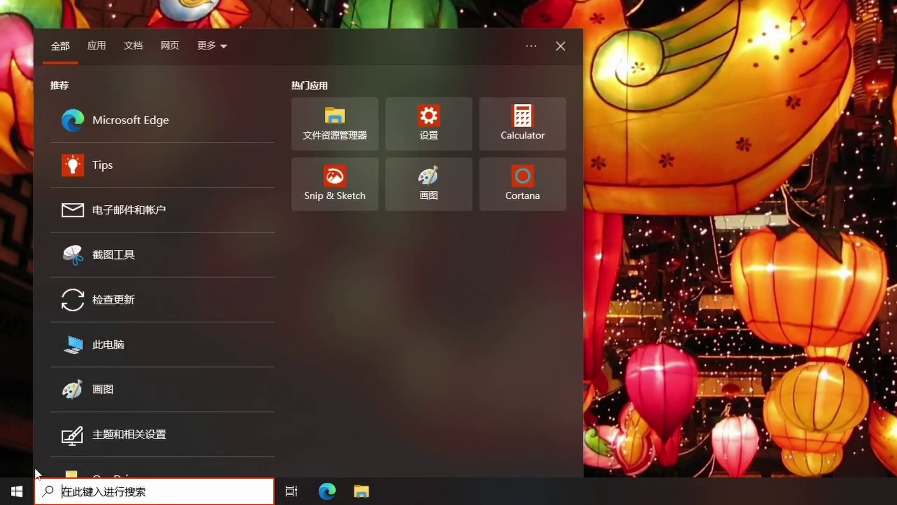
- Open an admin Command Prompt and run winver: Windows 10 Pro 22H2 build 19045.2965
{"action": "right_click", "coordinate": [16, 491]}
{"action": "left_click", "coordinate": [127, 305]}
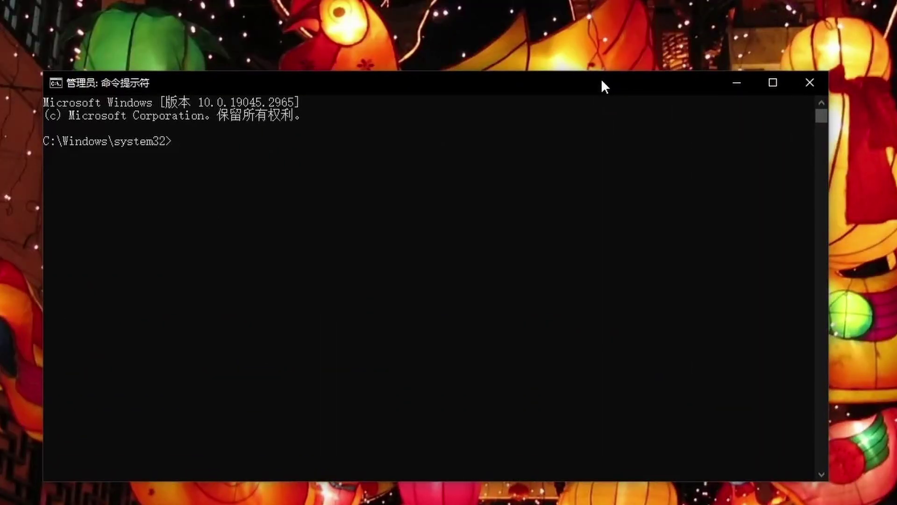
{"action": "type", "text": "winver"}
{"action": "key", "text": "Return"}
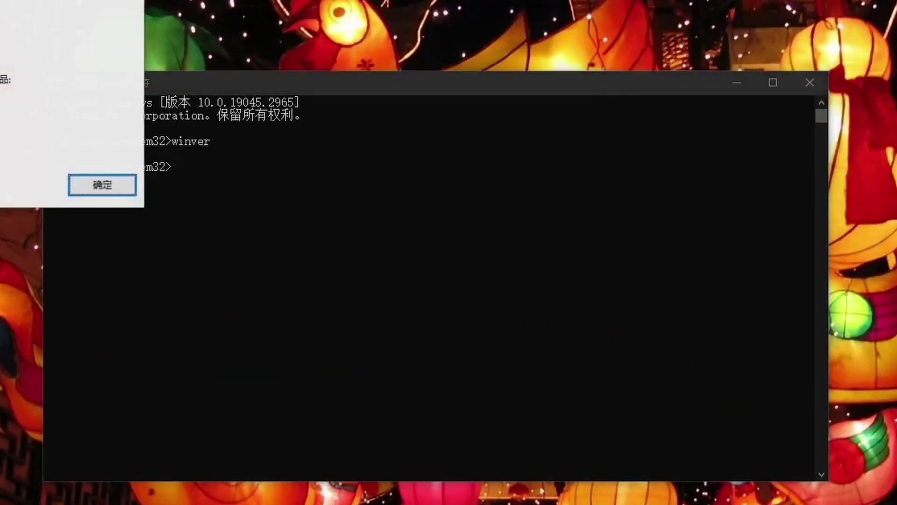
{"action": "left_click_drag", "start_coordinate": [0, 0], "coordinate": [648, 55]}
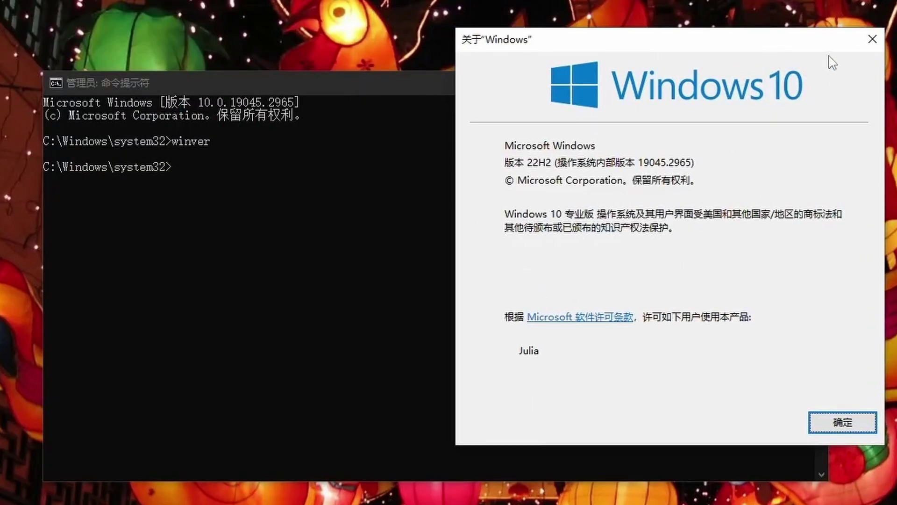
{"action": "left_click", "coordinate": [873, 39]}
- Run slmgr /dli to view RETAIL license details: Notification status, reason 0xC004F034
{"action": "type", "text": "slmgr /dli"}
{"action": "key", "text": "Return"}
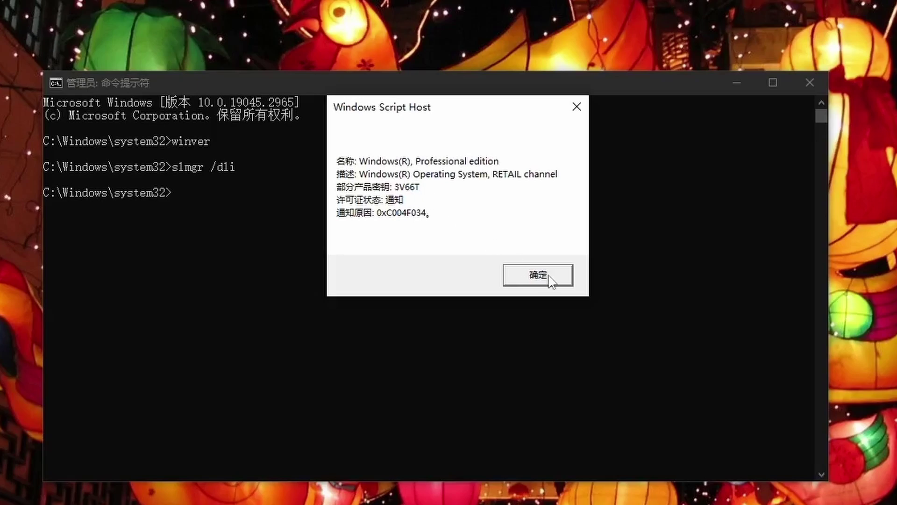
{"action": "left_click", "coordinate": [538, 274]}
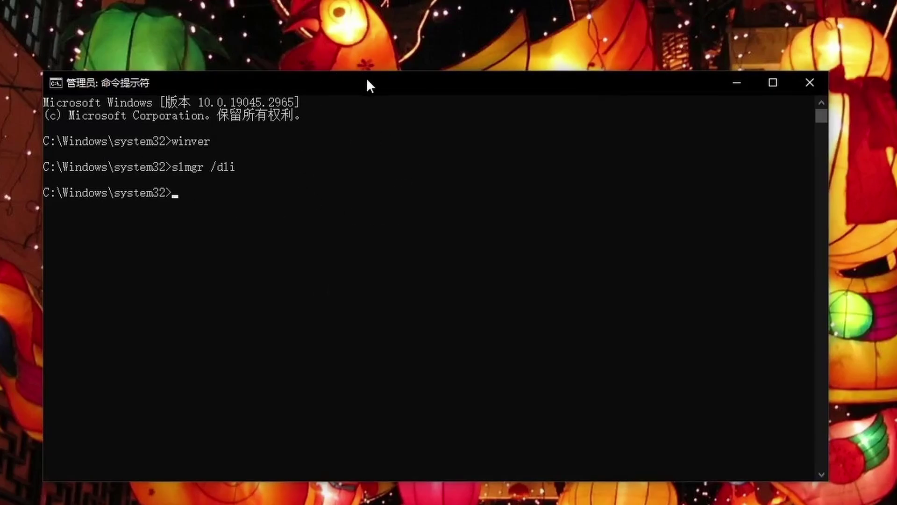
- Run slmgr /ipk with the pasted Pro product key on the Chinese machine
{"action": "left_click_drag", "start_coordinate": [365, 78], "coordinate": [379, 87]}
{"action": "type", "text": "slm"}
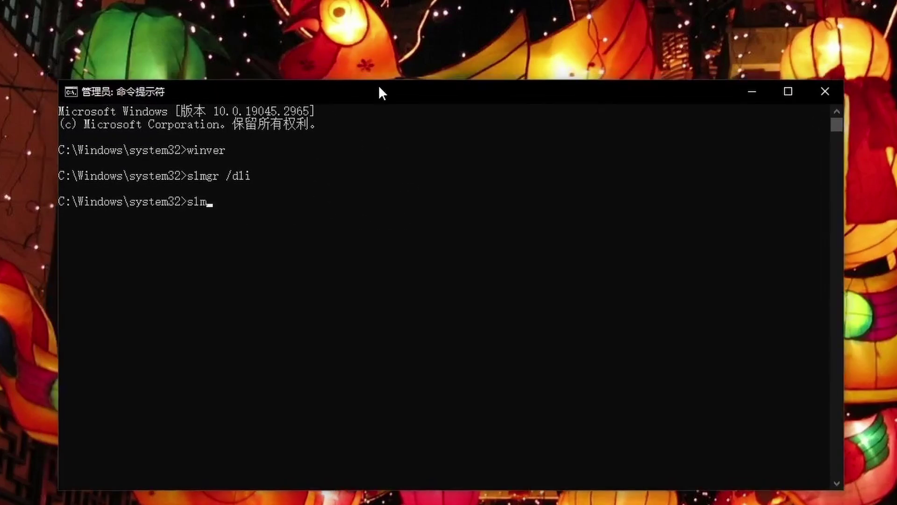
{"action": "type", "text": "gr /ipk"}
{"action": "right_click", "coordinate": [405, 231]}
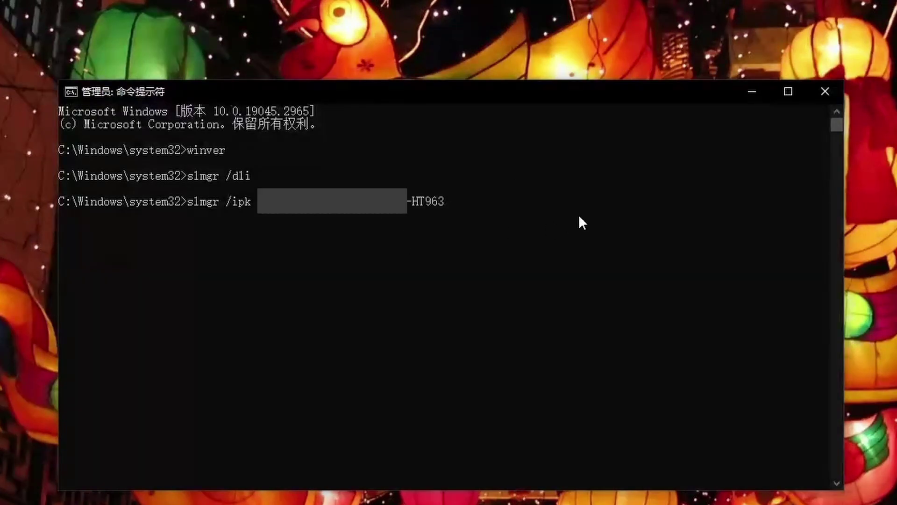
{"action": "key", "text": "Return"}
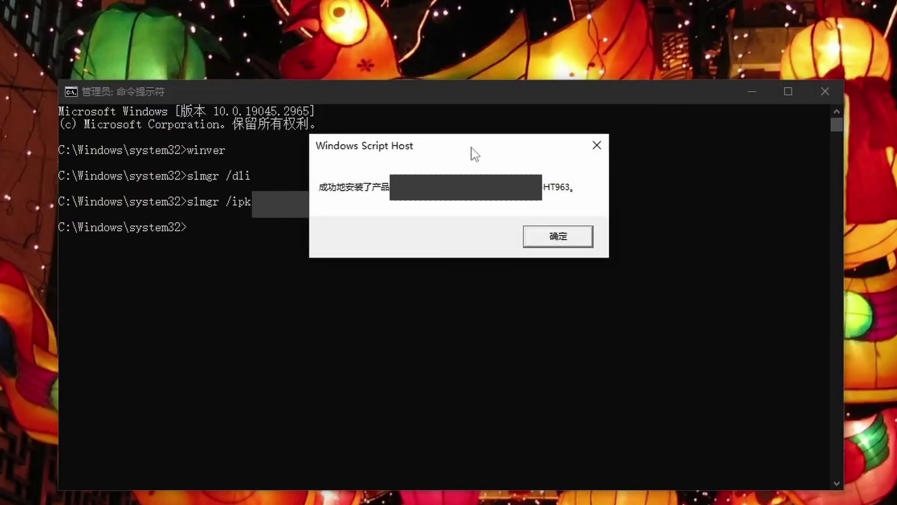
- Dismiss the key confirmation and rerun slmgr /dli: still Professional, RETAIL, Notification status
{"action": "left_click_drag", "start_coordinate": [471, 154], "coordinate": [500, 233]}
{"action": "left_click", "coordinate": [586, 330]}
{"action": "key", "text": "Up"}
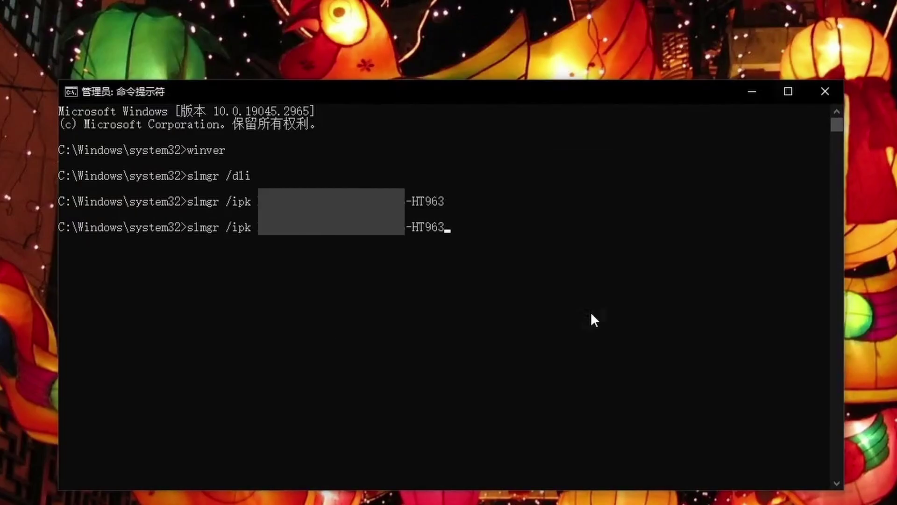
{"action": "key", "text": "Up"}
{"action": "key", "text": "Return"}
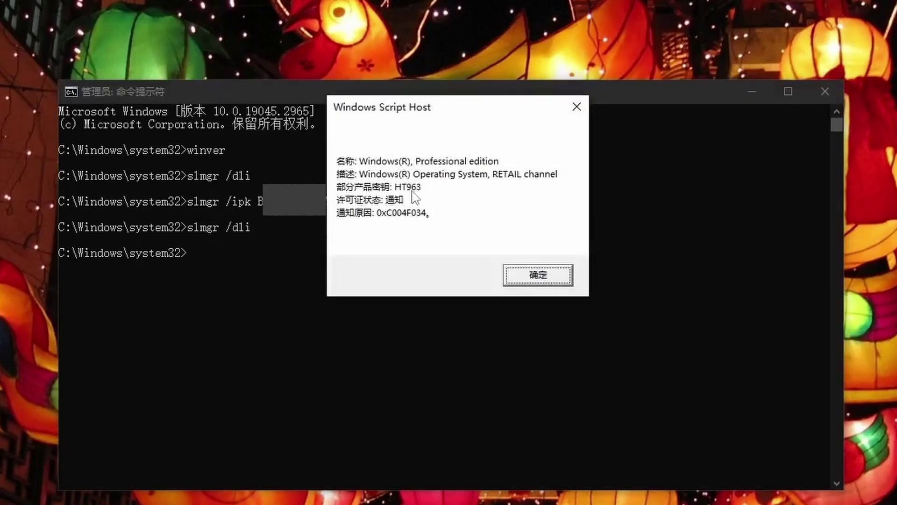
{"action": "left_click_drag", "start_coordinate": [456, 113], "coordinate": [568, 177]}
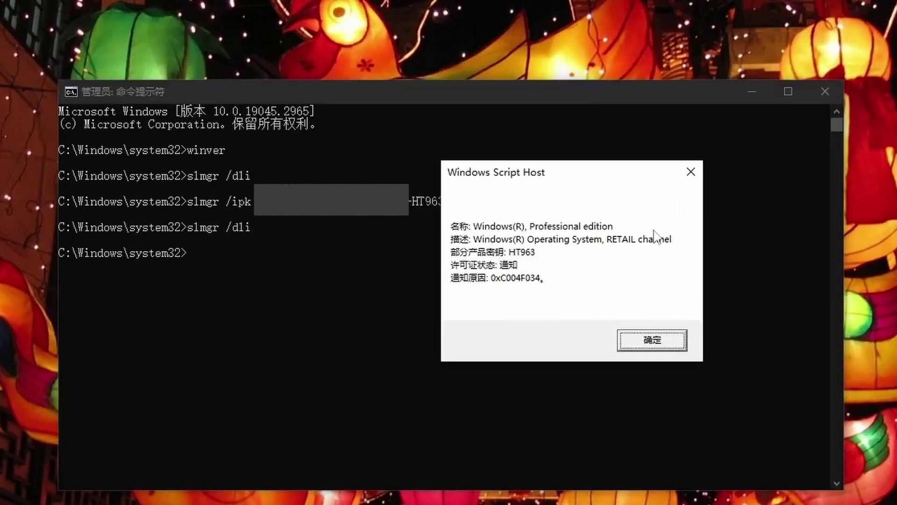
{"action": "left_click", "coordinate": [666, 342]}
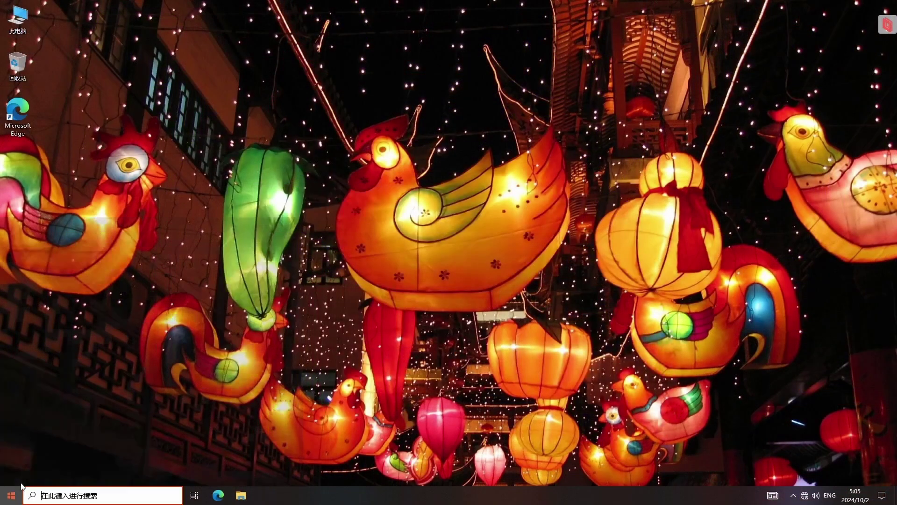
- Bring up the Start menu's power options to restart the Chinese Windows 10 machine
{"action": "left_click", "coordinate": [12, 495]}
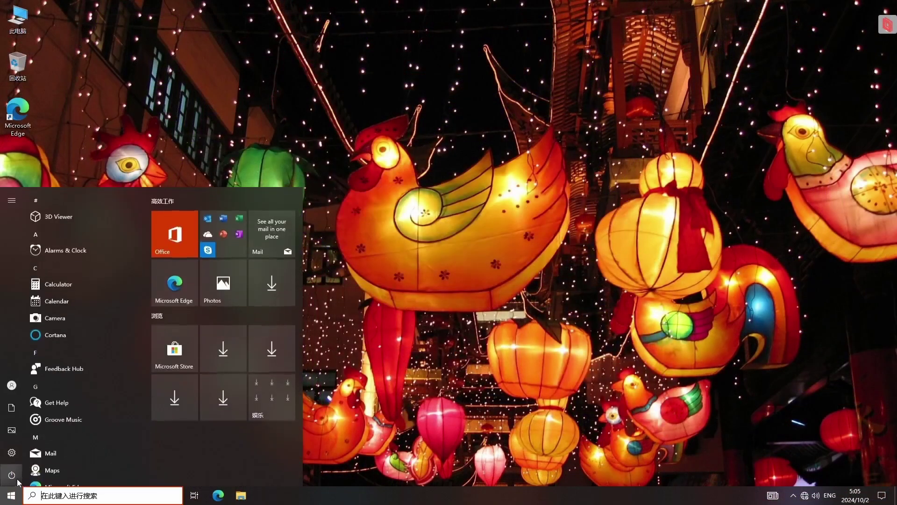
{"action": "left_click", "coordinate": [29, 475]}
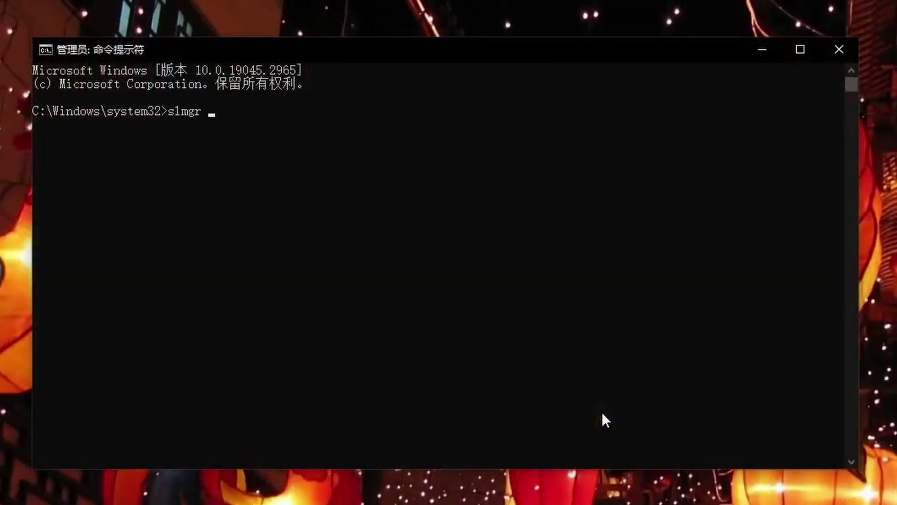
- Run slmgr /dli after the restart to confirm Professional edition in Notification status (0xC004F034), then dismiss the report
{"action": "type", "text": "/dli"}
{"action": "key", "text": "Return"}
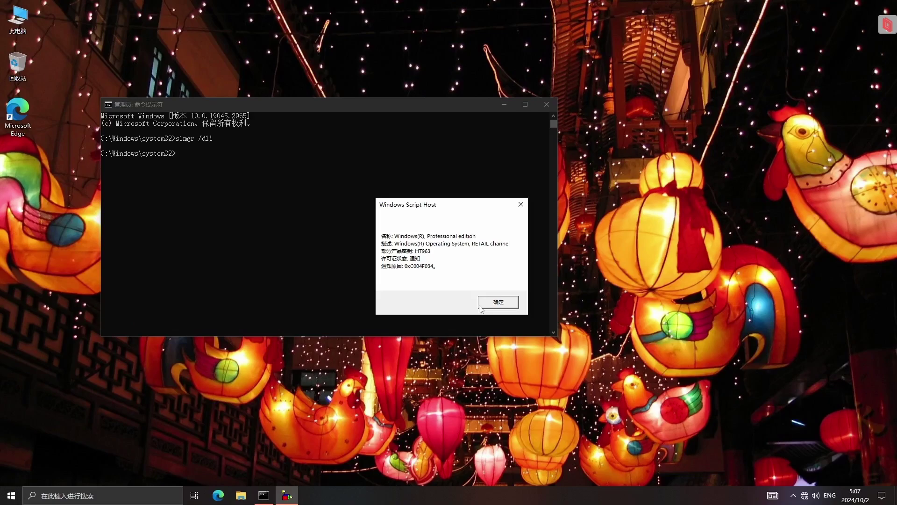
{"action": "left_click", "coordinate": [484, 304]}
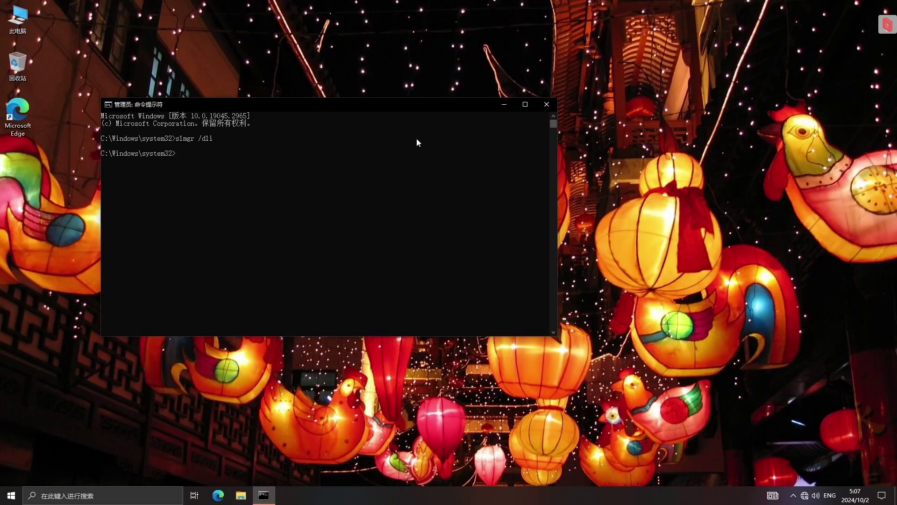
- Close the Command Prompt window, leaving only the Windows 10 desktop
{"action": "left_click", "coordinate": [554, 104]}
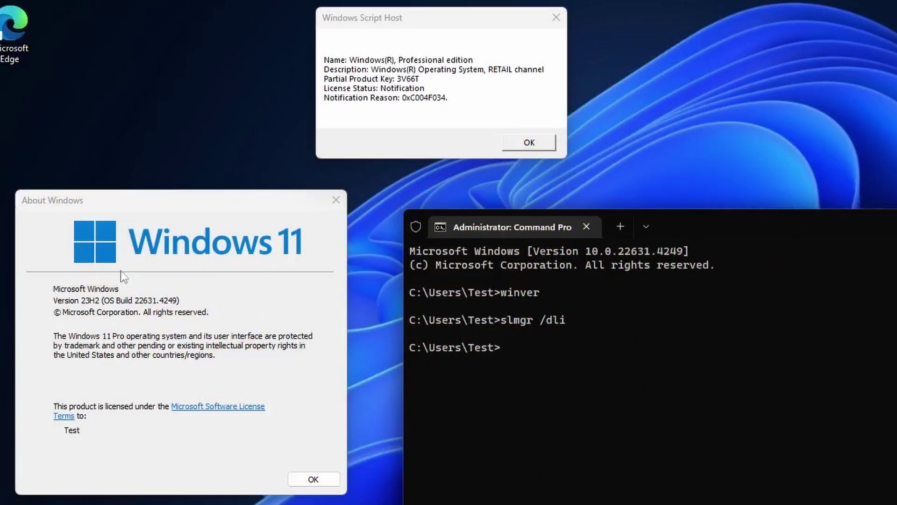
- Install the pasted Pro key with slmgr /ipk on Windows 11 23H2, then restart via Win+X
{"action": "left_click", "coordinate": [209, 314]}
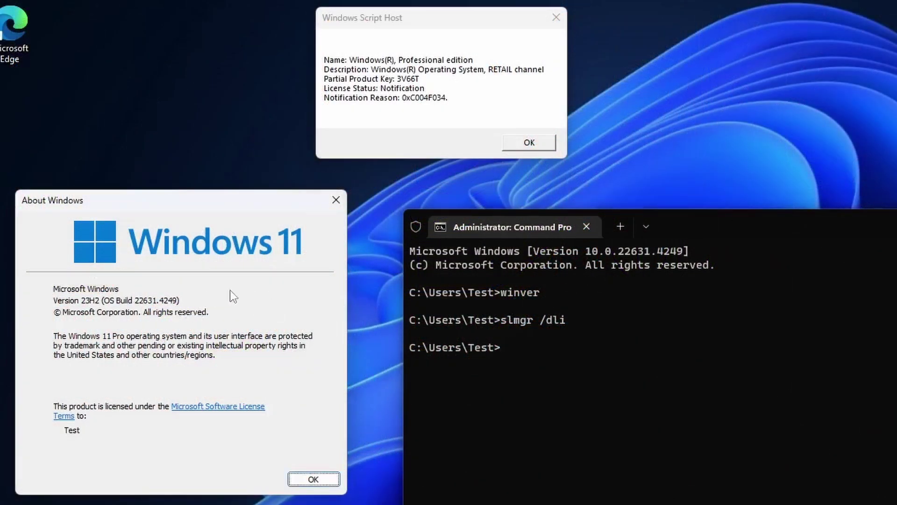
{"action": "left_click", "coordinate": [466, 118]}
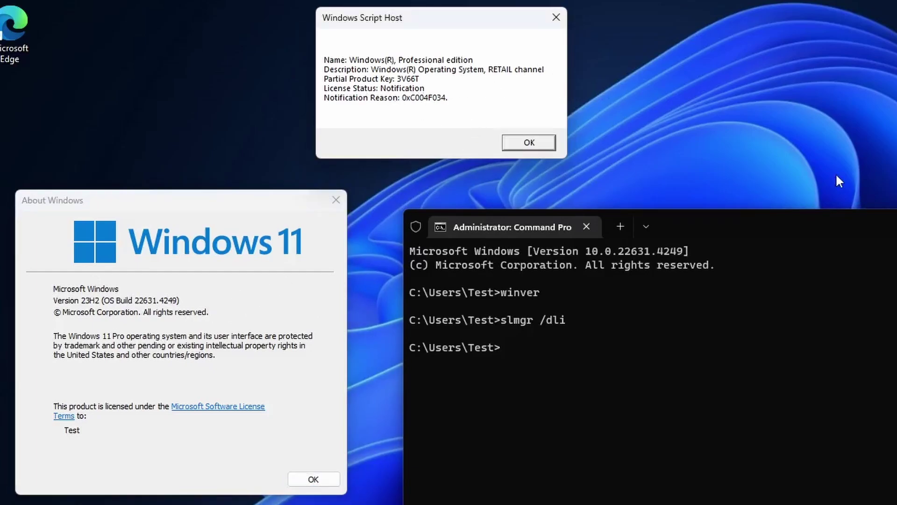
{"action": "left_click", "coordinate": [838, 219]}
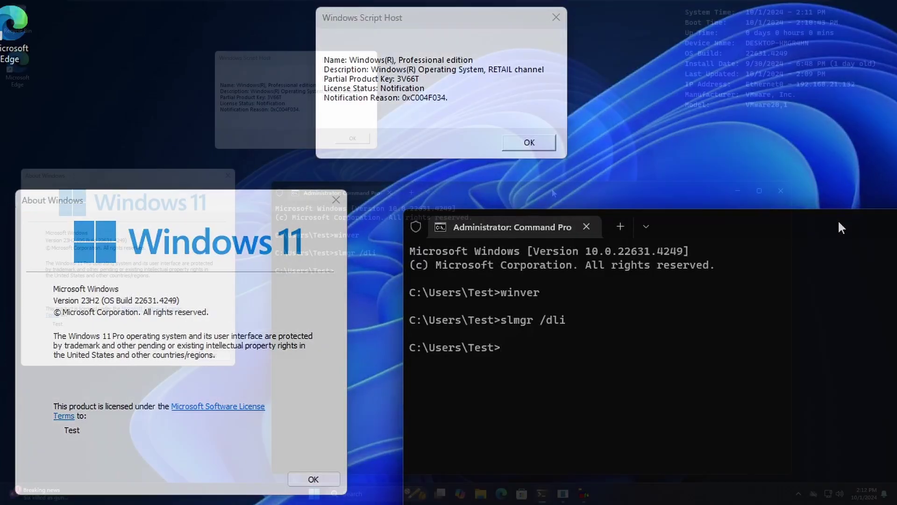
{"action": "type", "text": "slmgr"}
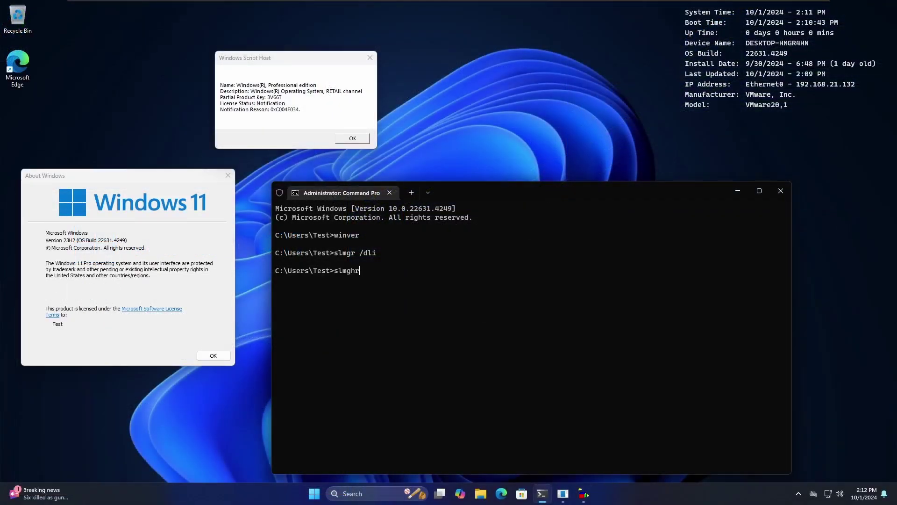
{"action": "type", "text": " /ipk"}
{"action": "key", "text": "ctrl+v"}
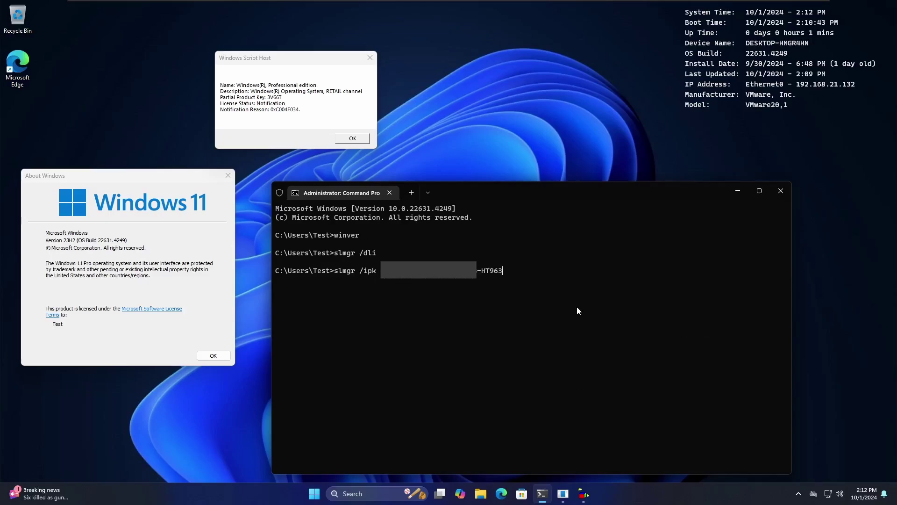
{"action": "key", "text": "Return"}
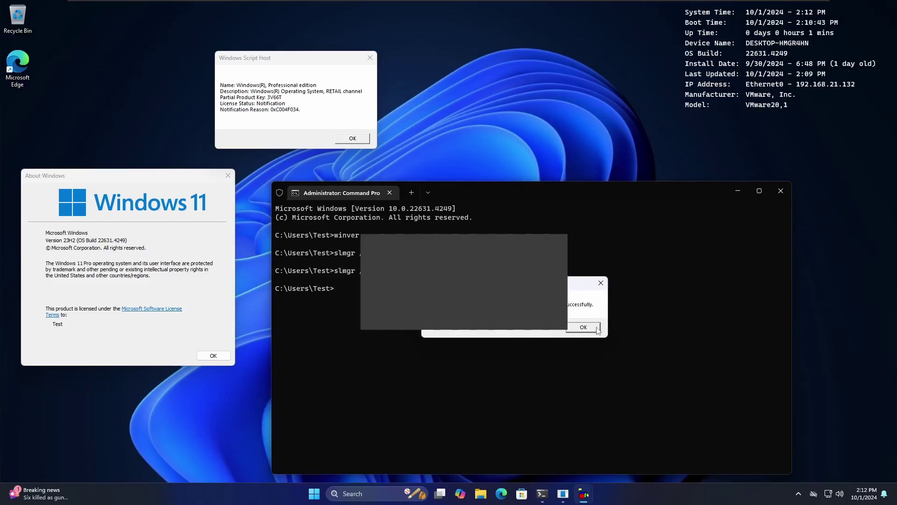
{"action": "left_click", "coordinate": [583, 327]}
{"action": "key", "text": "super+x"}
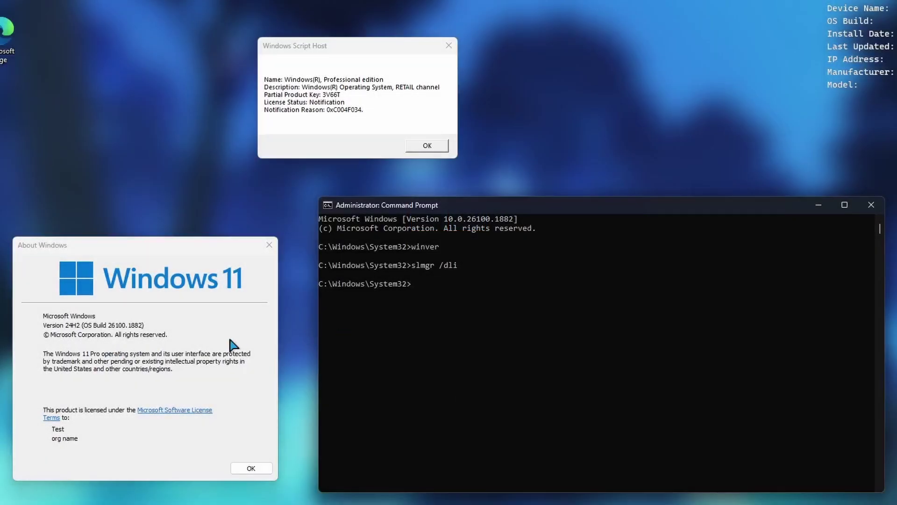
- Install the pasted Pro product key with slmgr /ipk on Windows 11 24H2
{"action": "left_click", "coordinate": [235, 346]}
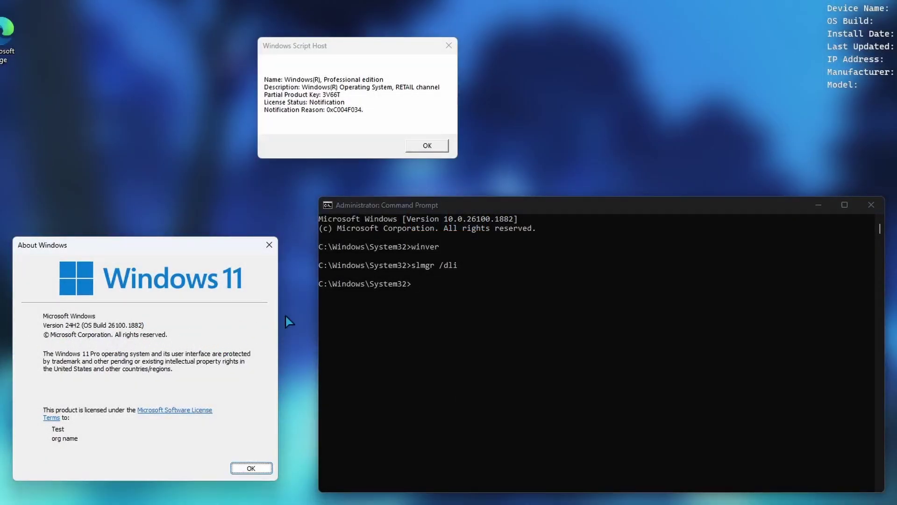
{"action": "left_click", "coordinate": [342, 136]}
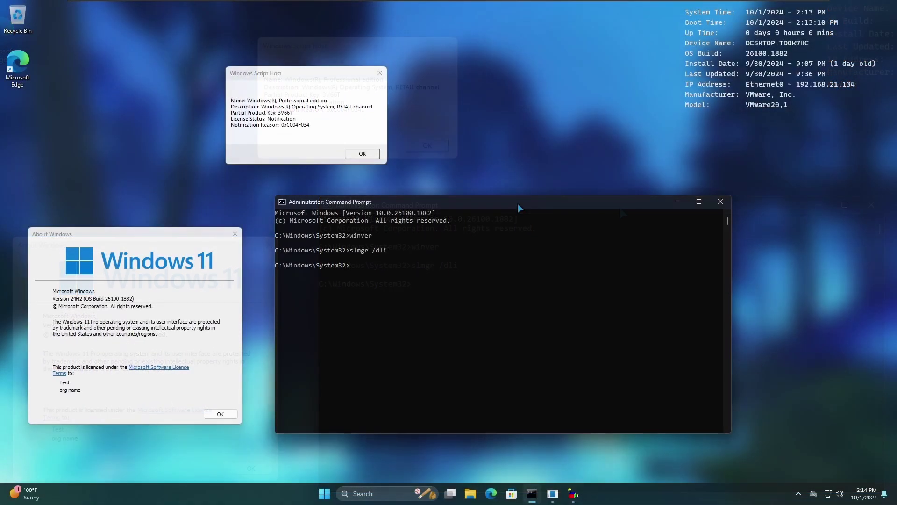
{"action": "left_click", "coordinate": [619, 207]}
{"action": "type", "text": "slmgr /ipk"}
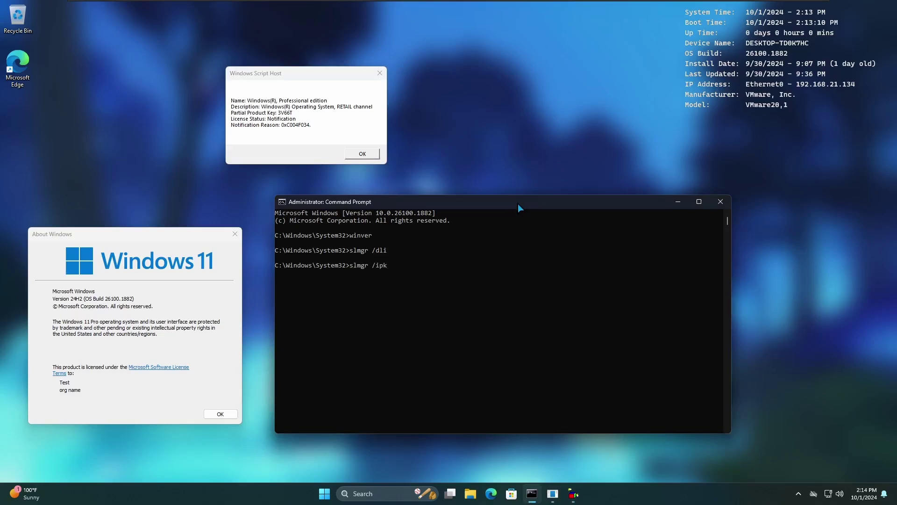
{"action": "right_click", "coordinate": [504, 257]}
{"action": "key", "text": "Return"}
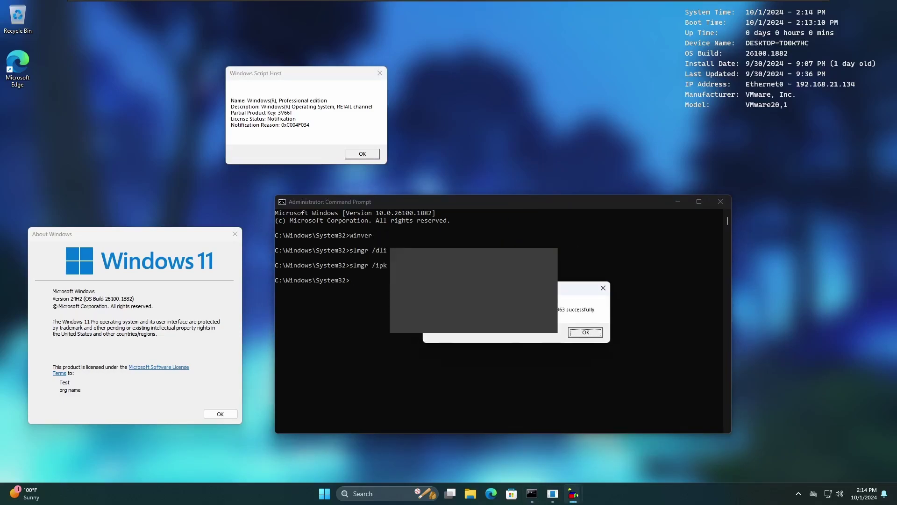
{"action": "left_click", "coordinate": [589, 334]}
- Restart the Windows 11 24H2 machine from the Start menu's power options
{"action": "left_click", "coordinate": [327, 497]}
{"action": "left_click", "coordinate": [564, 462]}
{"action": "left_click", "coordinate": [575, 442]}
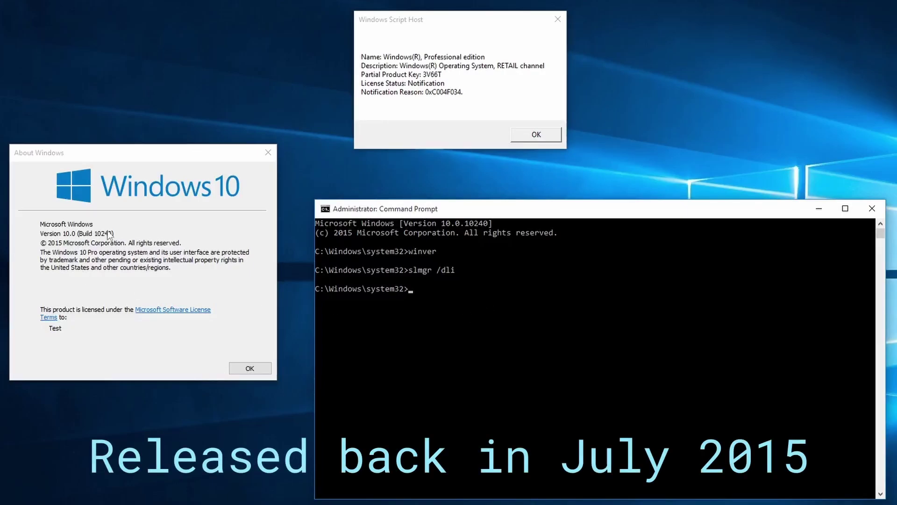
- Install the pasted Pro product key with slmgr /ipk on Windows 10 RTM
{"action": "left_click", "coordinate": [502, 91]}
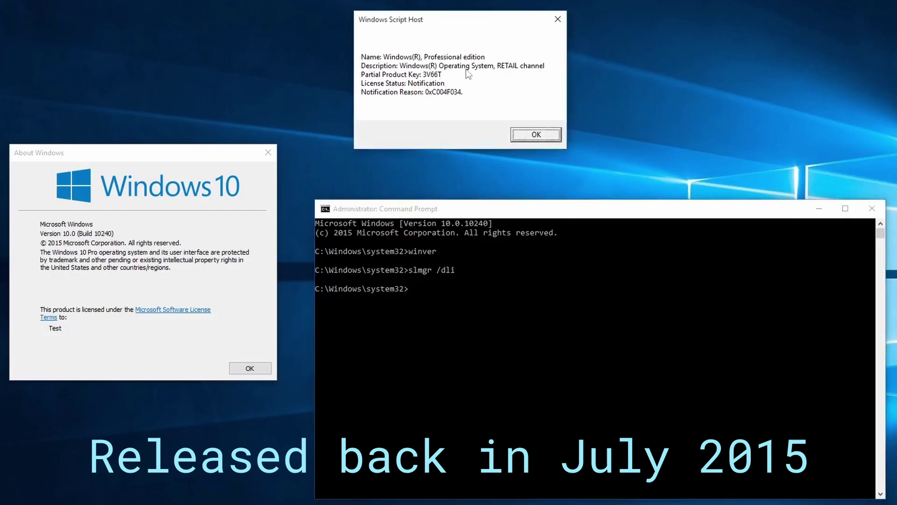
{"action": "left_click", "coordinate": [495, 303]}
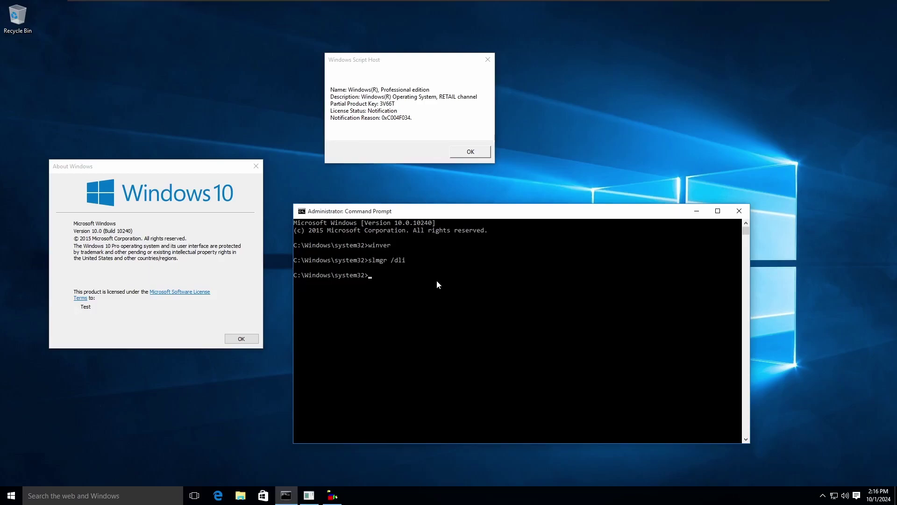
{"action": "type", "text": "slmgr /ipk"}
{"action": "key", "text": "ctrl+v"}
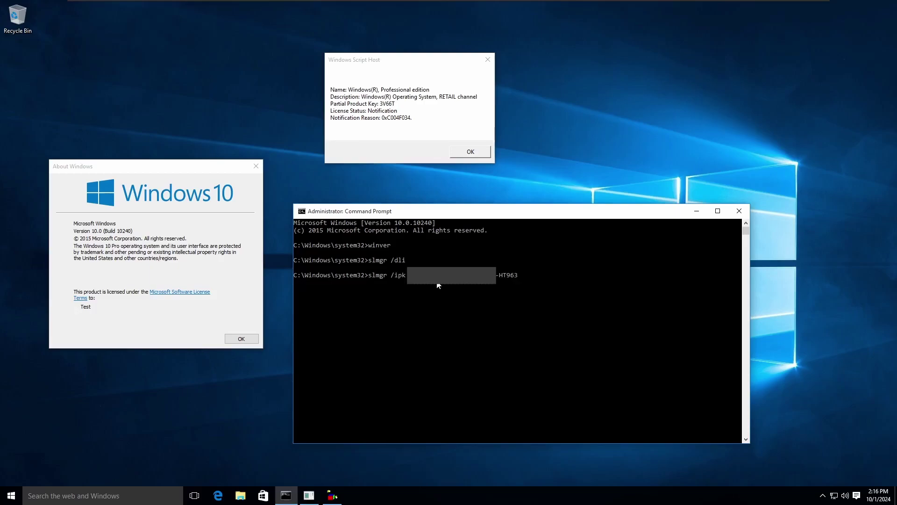
{"action": "key", "text": "Return"}
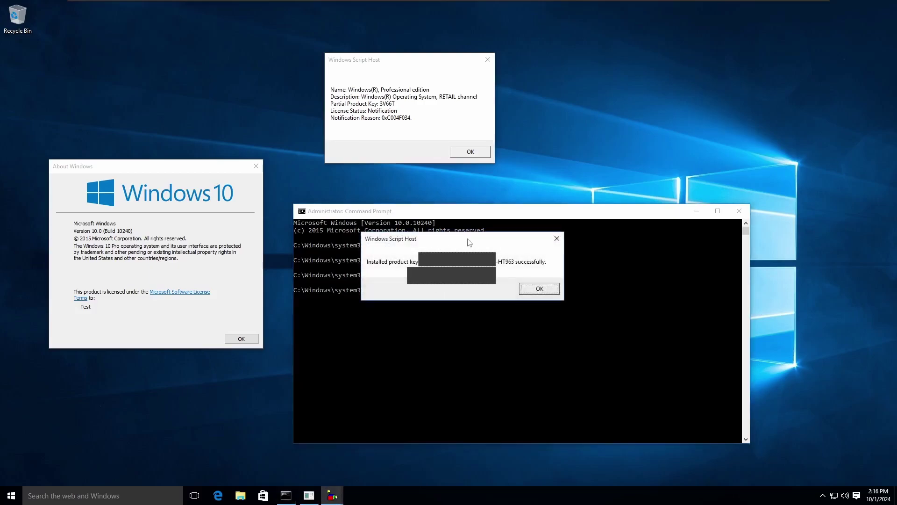
{"action": "left_click_drag", "start_coordinate": [492, 241], "coordinate": [540, 275]}
{"action": "left_click", "coordinate": [599, 324]}
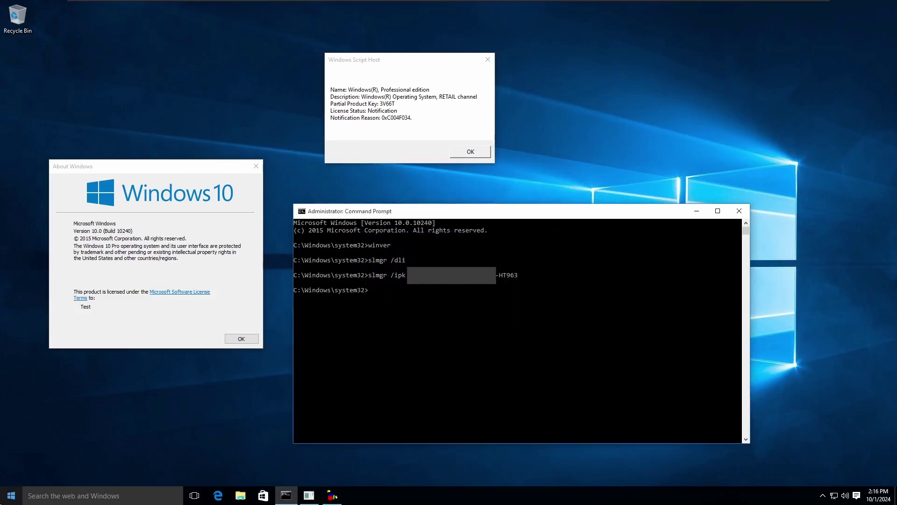
- Restart the Windows 10 RTM machine from the Start menu's power options
{"action": "left_click", "coordinate": [11, 495]}
{"action": "left_click", "coordinate": [21, 459]}
{"action": "left_click", "coordinate": [38, 443]}
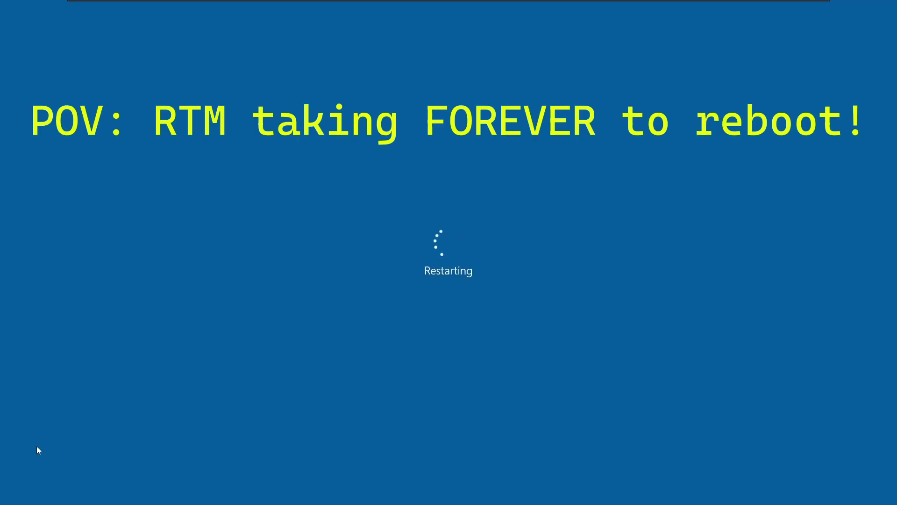